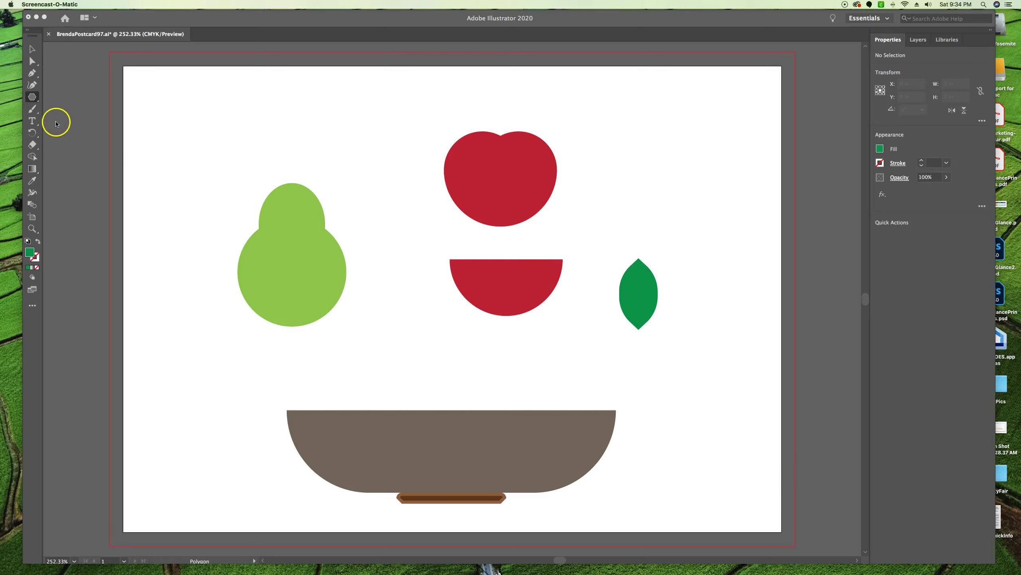
- Pick the Star Tool from the Polygon tool's flyout in the toolbar
{"action": "left_click", "coordinate": [39, 103]}
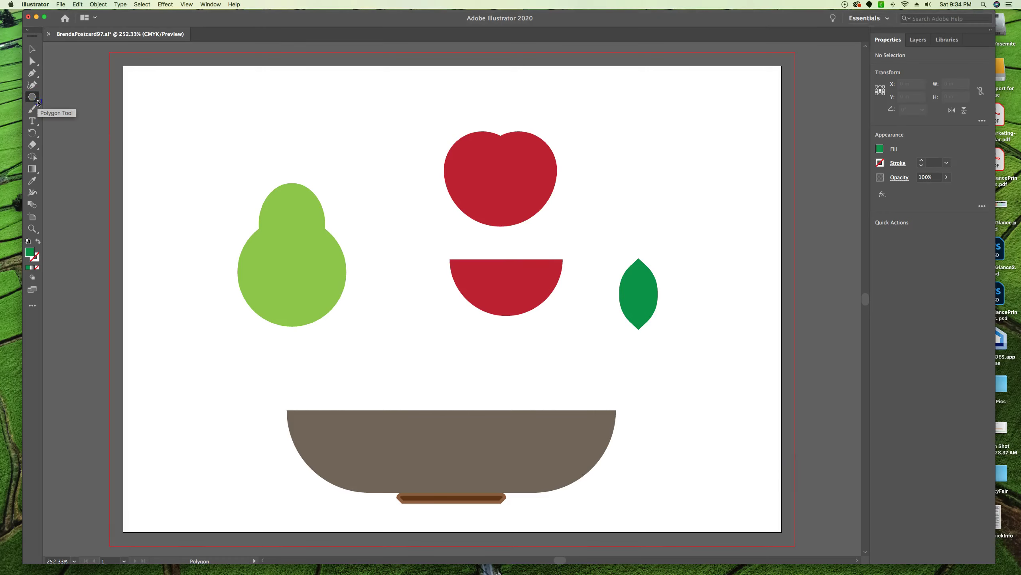
{"action": "left_click_drag", "start_coordinate": [38, 101], "coordinate": [76, 137]}
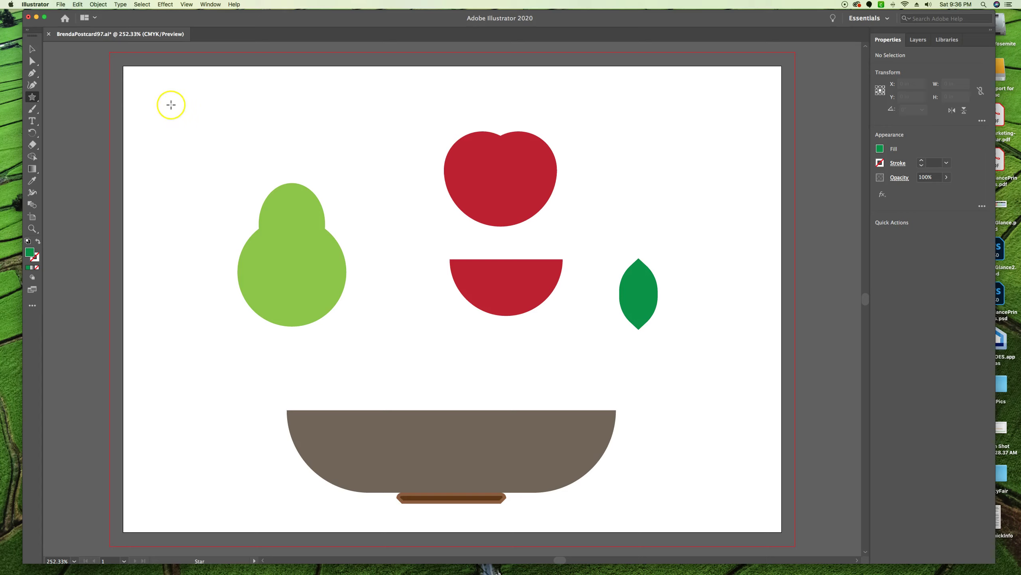
- Draw an upright green four-pointed star, about 1.09 in across, at the artboard's top-left
{"action": "left_click_drag", "start_coordinate": [167, 101], "coordinate": [192, 131]}
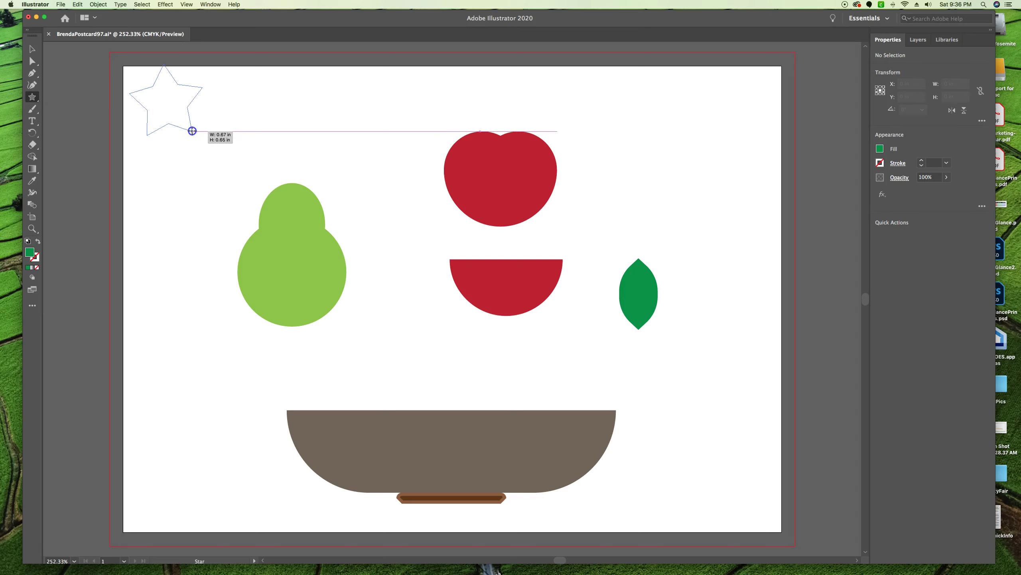
{"action": "left_click_drag", "start_coordinate": [192, 131], "coordinate": [206, 146]}
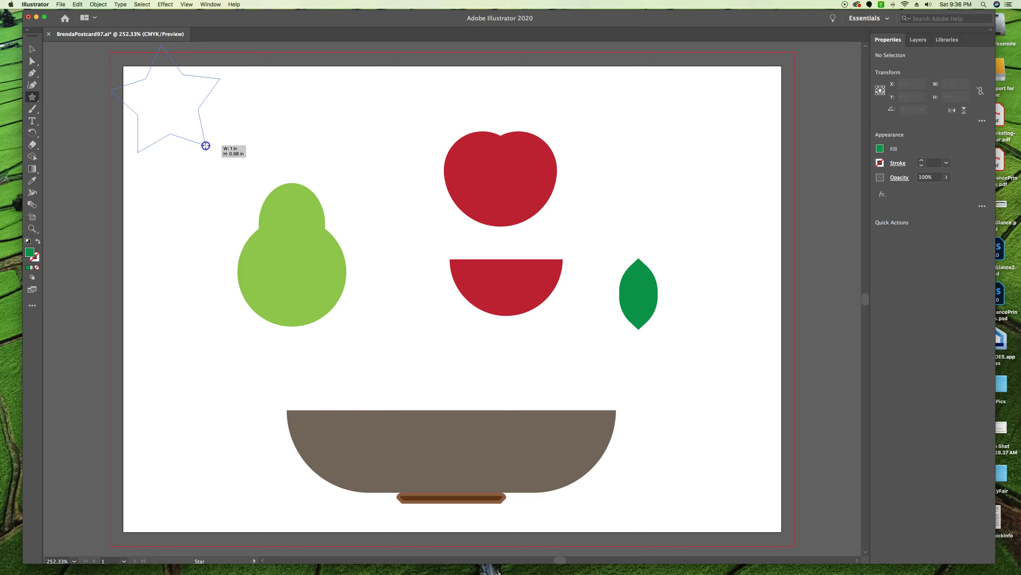
{"action": "key", "text": "Down"}
{"action": "left_click_drag", "start_coordinate": [205, 146], "coordinate": [206, 146]}
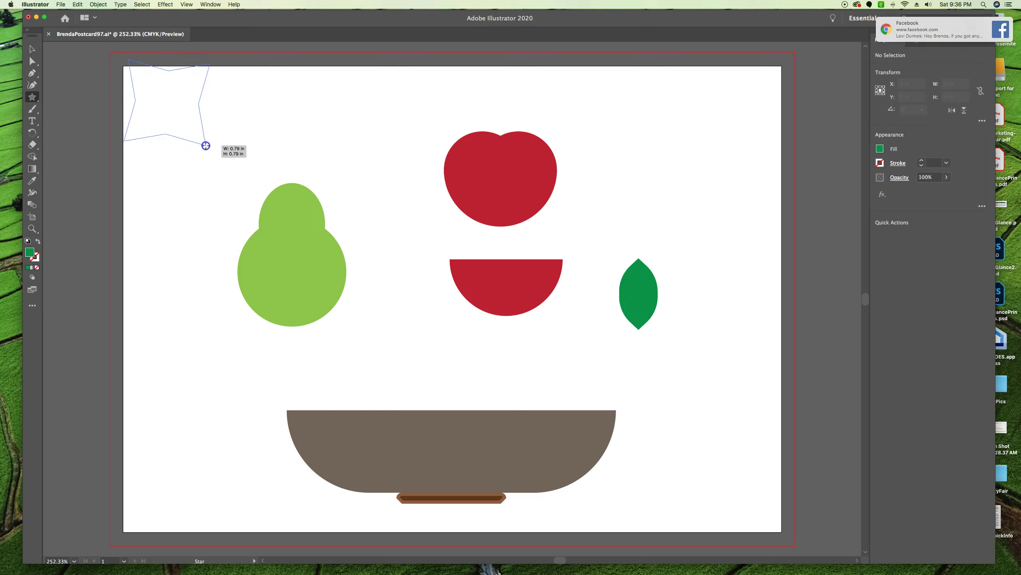
{"action": "left_click_drag", "start_coordinate": [206, 146], "coordinate": [206, 146]}
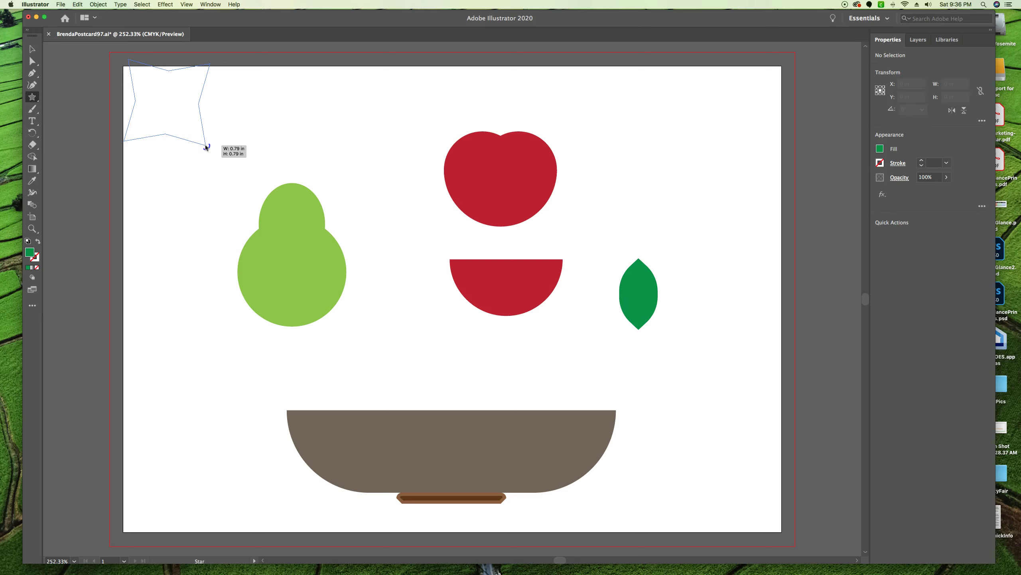
{"action": "mouse_move", "coordinate": [206, 146]}
{"action": "left_mouse_down"}
{"action": "mouse_move", "coordinate": [244, 182]}
{"action": "mouse_move", "coordinate": [202, 151]}
{"action": "left_mouse_up"}
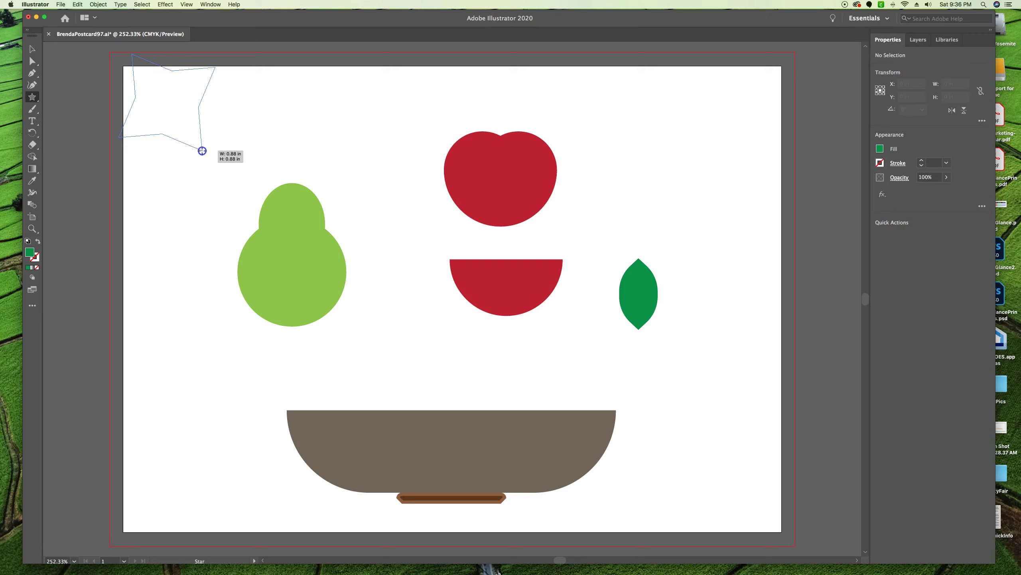
{"action": "left_click_drag", "start_coordinate": [203, 151], "coordinate": [202, 150]}
{"action": "key", "text": "shift"}
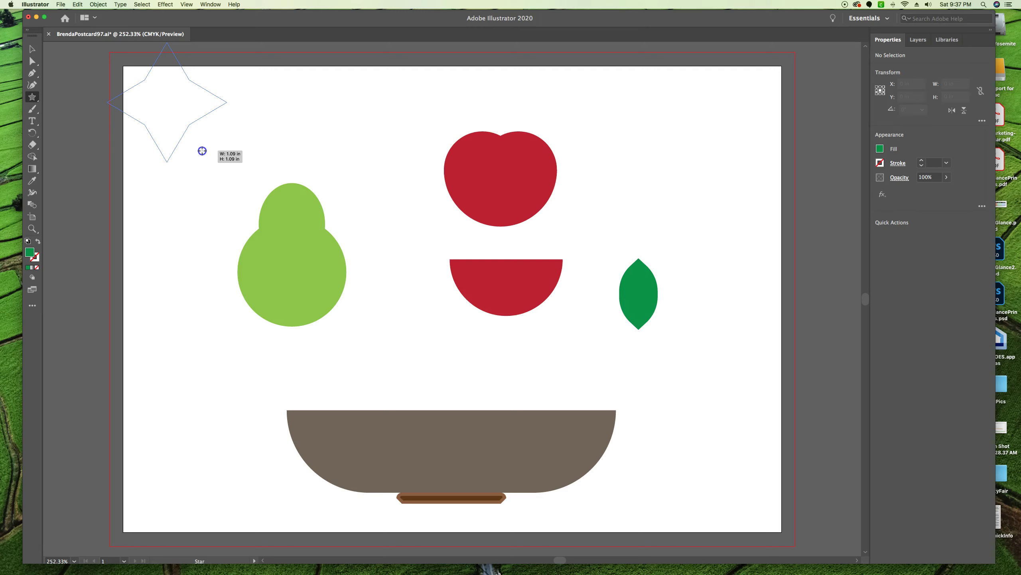
{"action": "left_click_drag", "start_coordinate": [203, 151], "coordinate": [202, 151]}
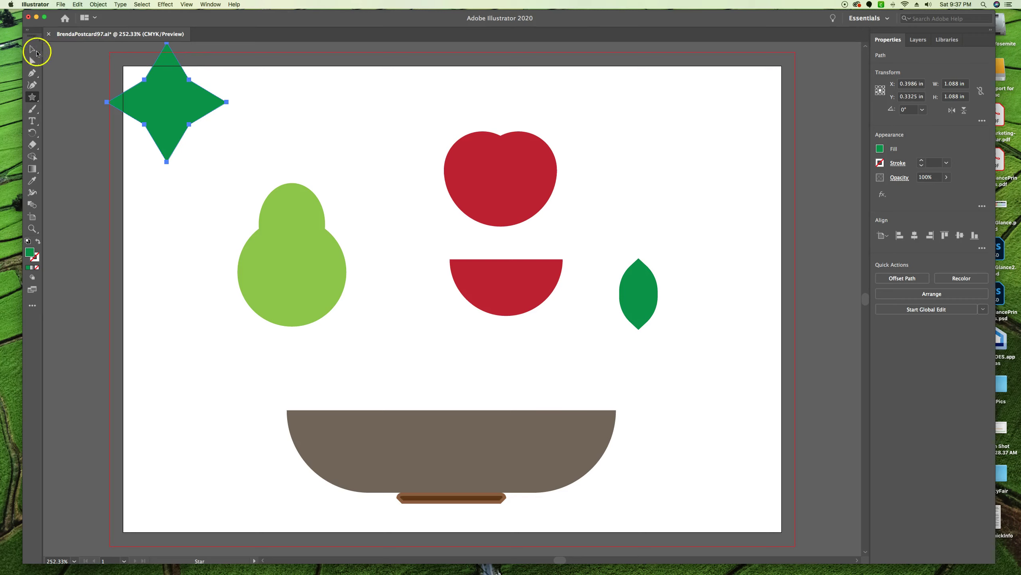
- Move the green star down to sit left of the bowl, below the pear
{"action": "left_click", "coordinate": [35, 51]}
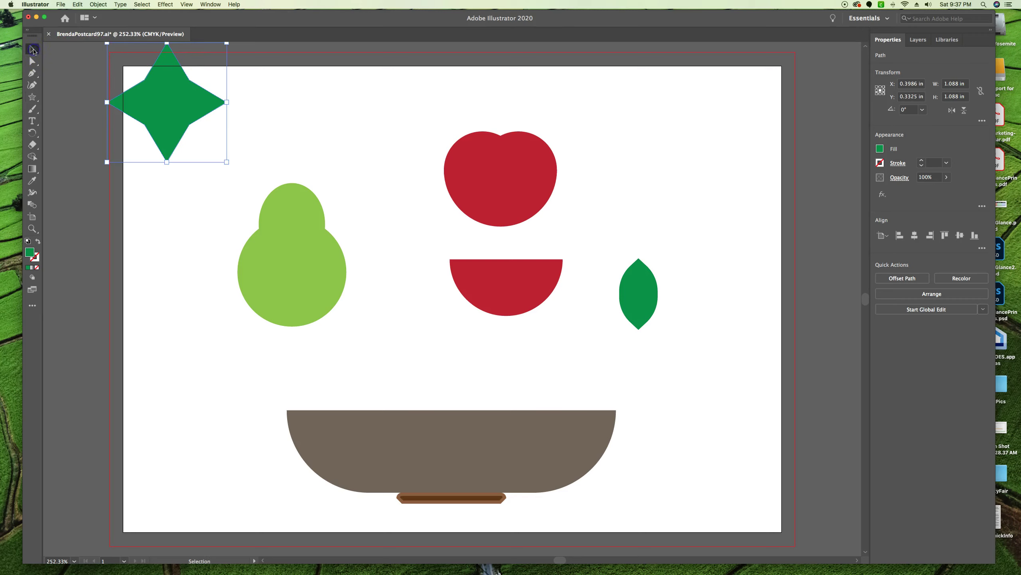
{"action": "left_click_drag", "start_coordinate": [169, 98], "coordinate": [214, 352]}
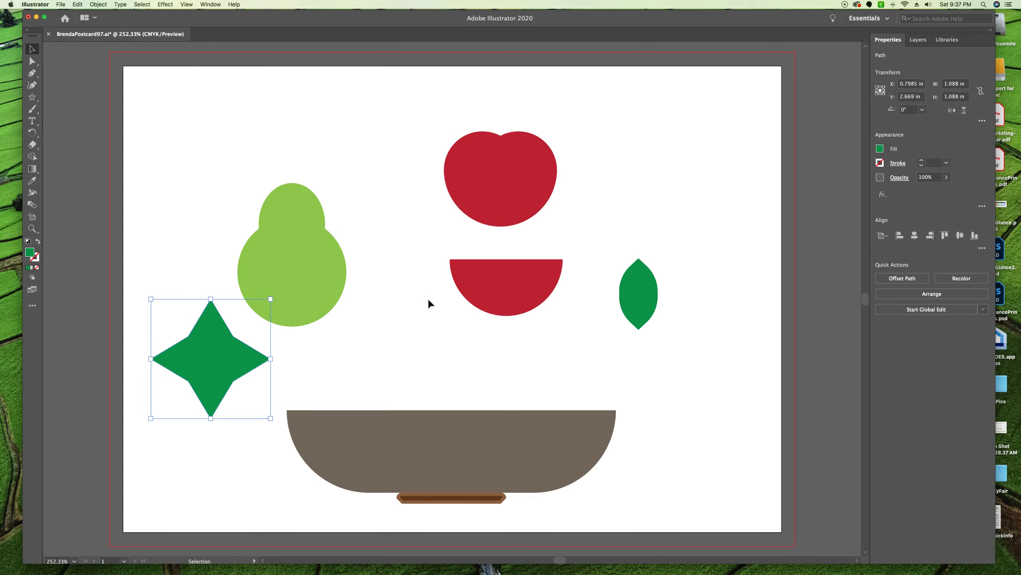
{"action": "key", "text": "a"}
{"action": "key", "text": "super+equal"}
{"action": "key", "text": "super+equal"}
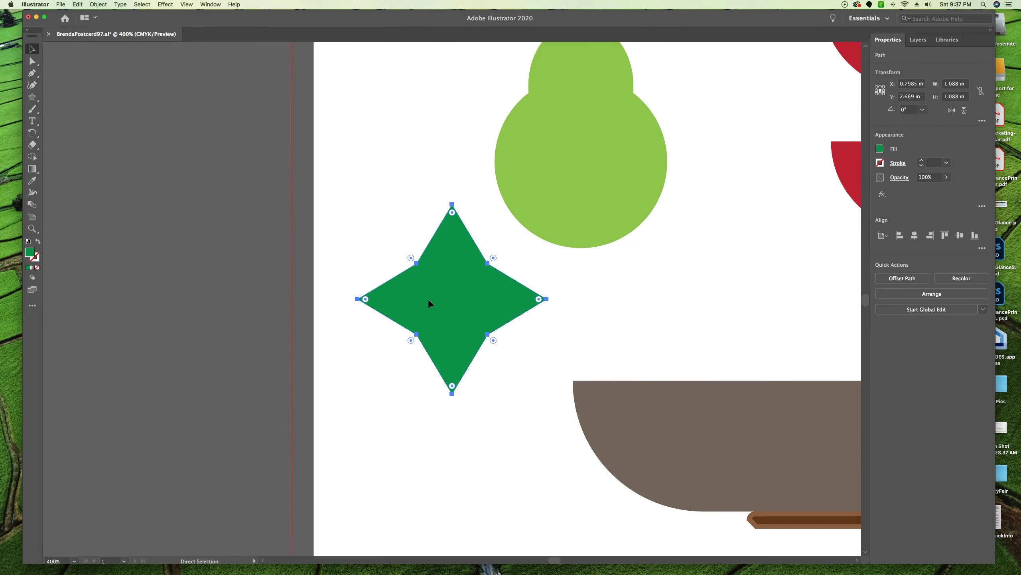
{"action": "key", "text": "super+equal"}
{"action": "key", "text": "v"}
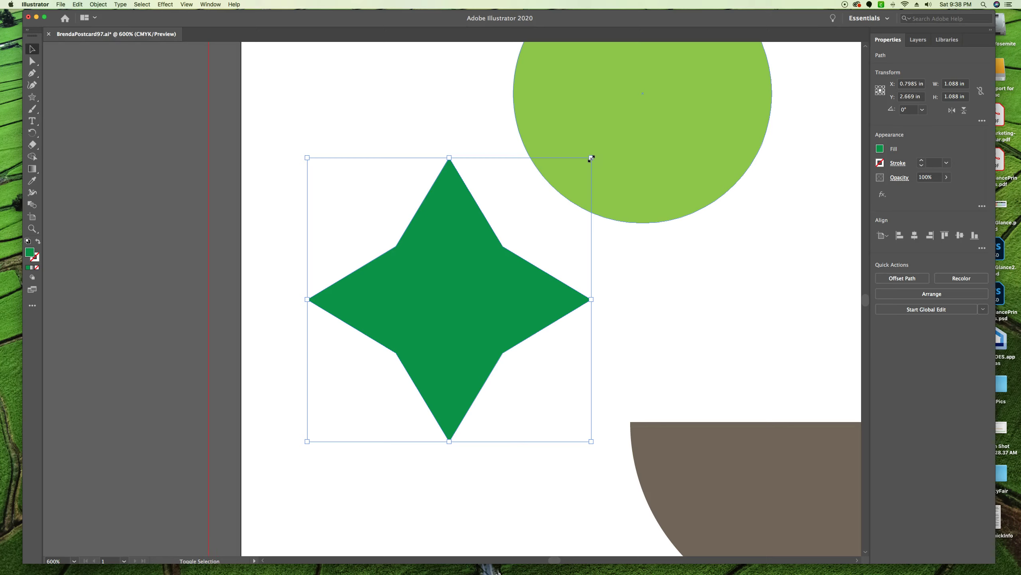
- Scale the green star down proportionally to about 0.4 in square
{"action": "left_click_drag", "start_coordinate": [590, 160], "coordinate": [416, 338]}
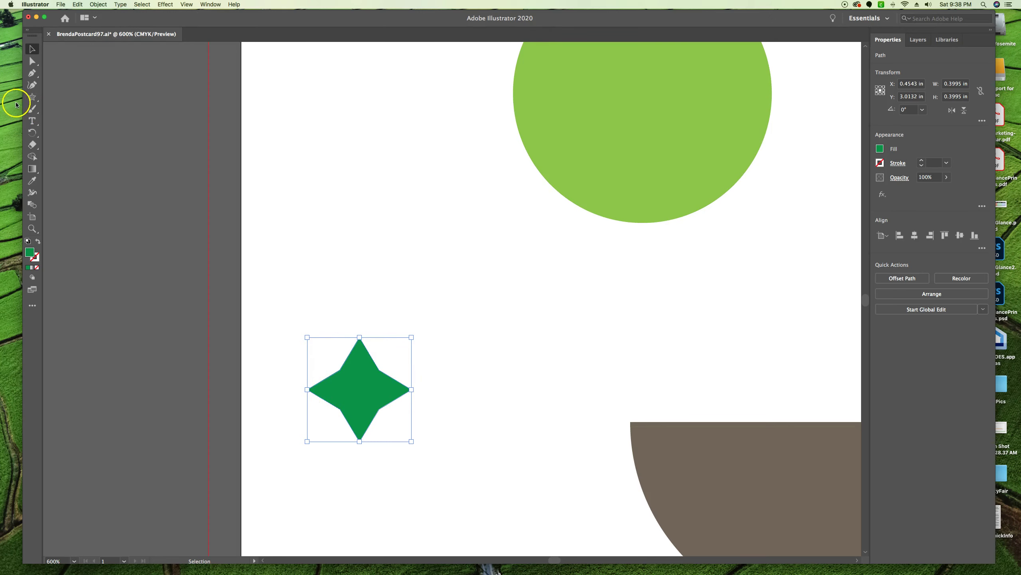
- Draw a smaller 0.26 in four-pointed star just right of the first star
{"action": "left_click", "coordinate": [33, 97]}
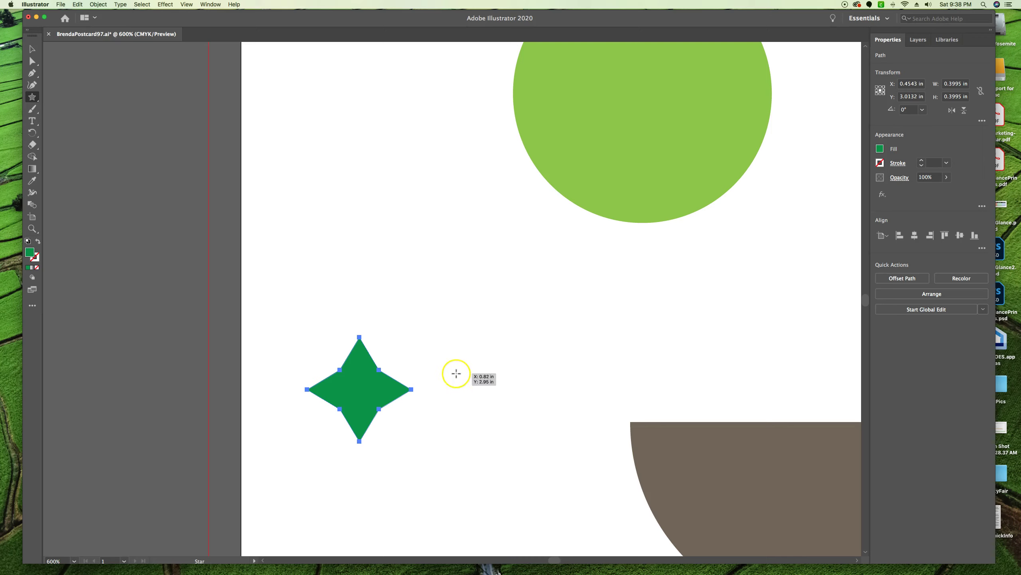
{"action": "left_click_drag", "start_coordinate": [456, 374], "coordinate": [479, 399]}
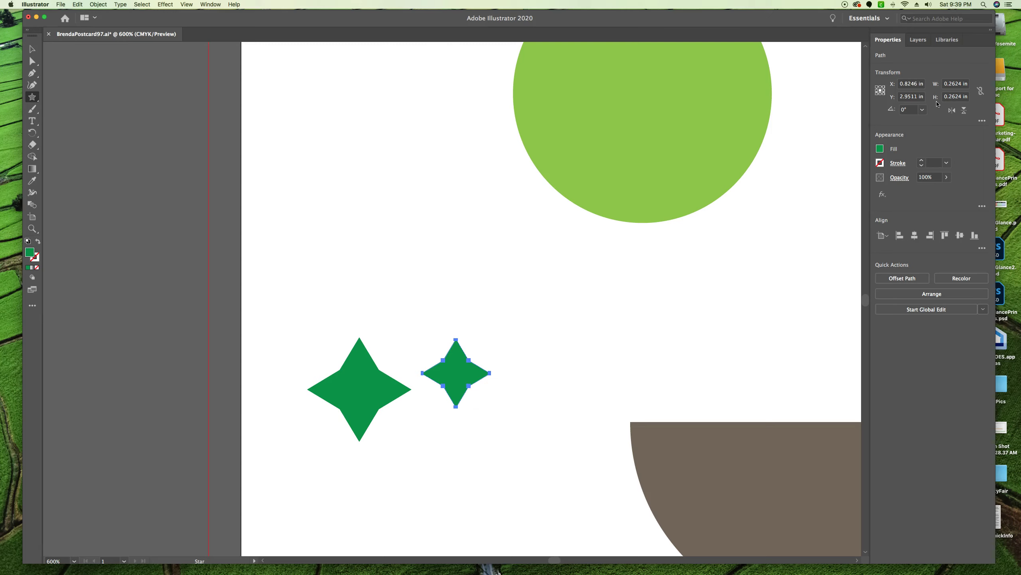
- Rotate the small star 45° and set its linked width and height to 0.14 in
{"action": "left_click", "coordinate": [910, 110]}
{"action": "left_click", "coordinate": [896, 110]}
{"action": "key", "text": "Tab"}
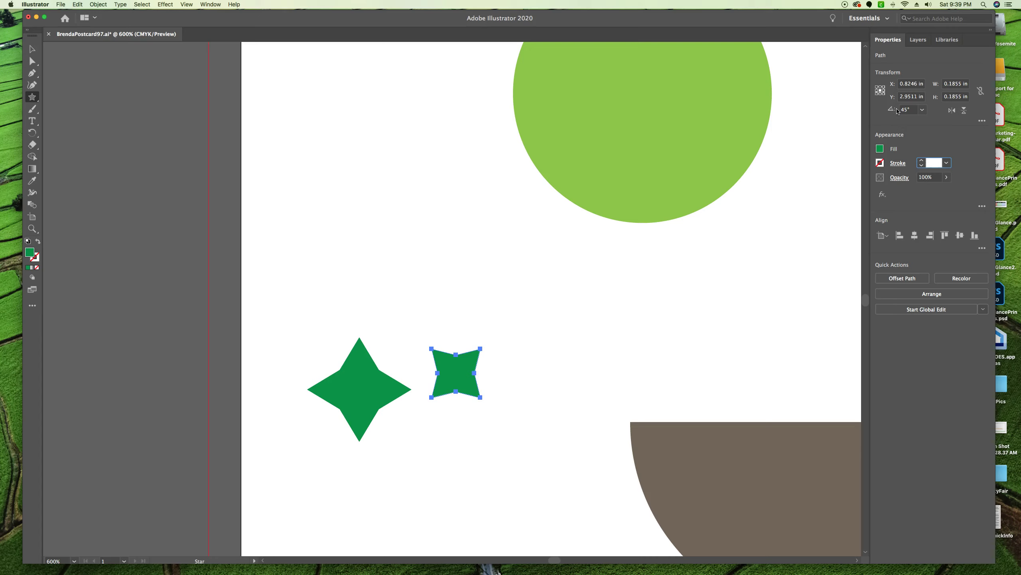
{"action": "left_click", "coordinate": [838, 75]}
{"action": "left_click", "coordinate": [981, 90]}
{"action": "left_click", "coordinate": [958, 97]}
{"action": "key", "text": "Tab"}
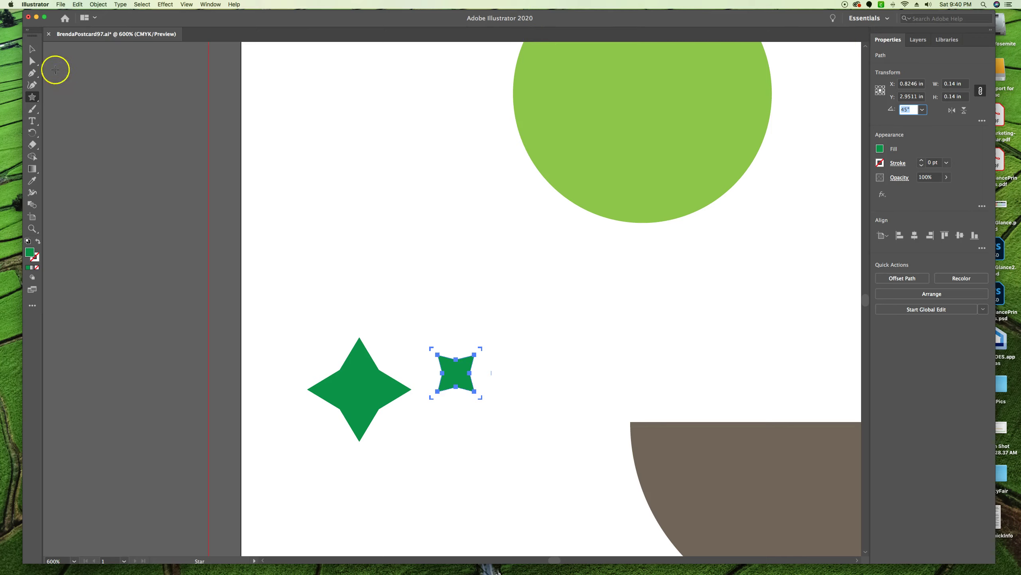
- Move the small rotated star onto the big star's exact centre
{"action": "left_click", "coordinate": [32, 50]}
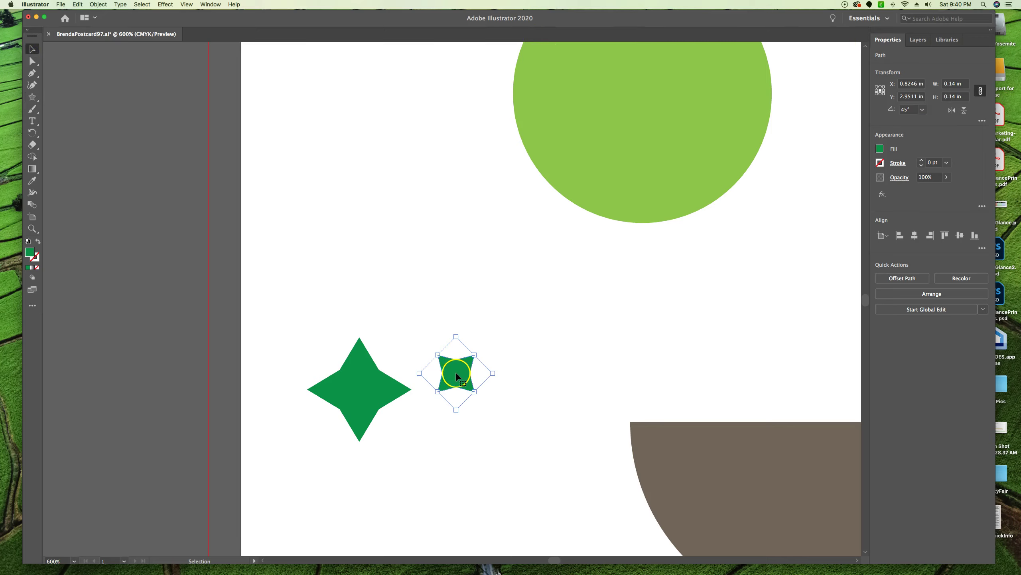
{"action": "left_click_drag", "start_coordinate": [456, 374], "coordinate": [358, 391]}
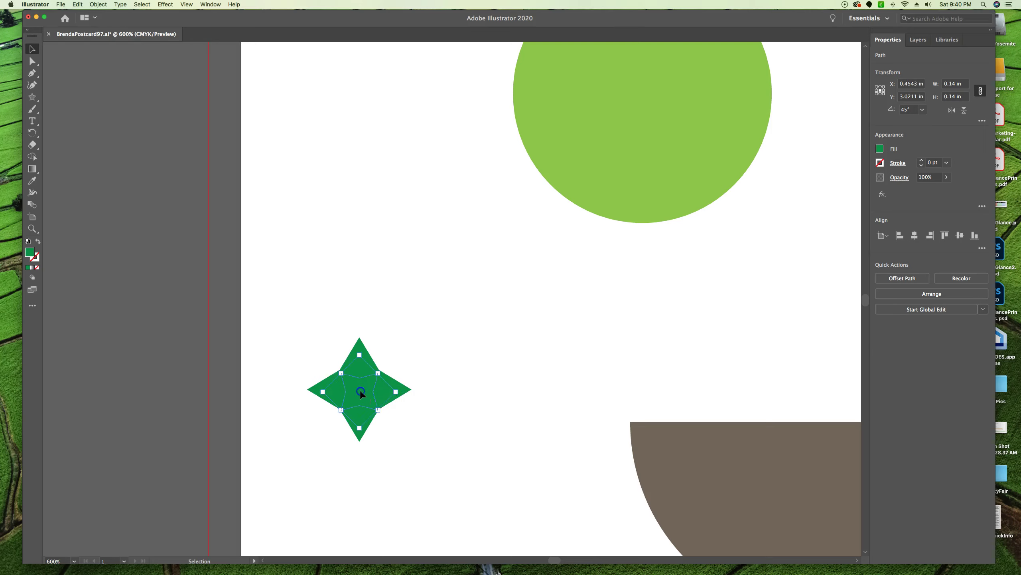
{"action": "left_click_drag", "start_coordinate": [359, 389], "coordinate": [359, 387]}
- Fill the small inner star with yellow
{"action": "left_click", "coordinate": [880, 149]}
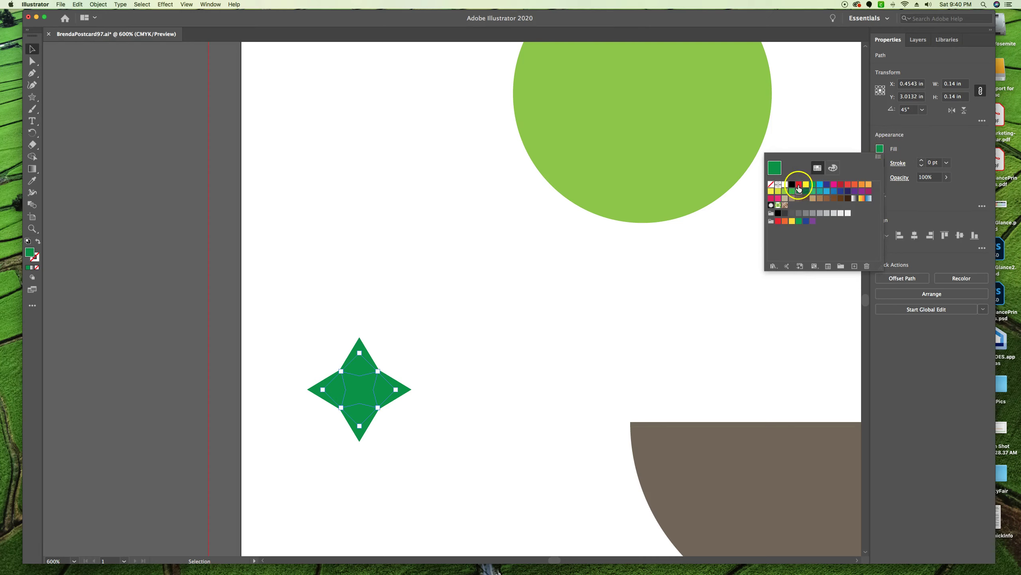
{"action": "left_click", "coordinate": [806, 185]}
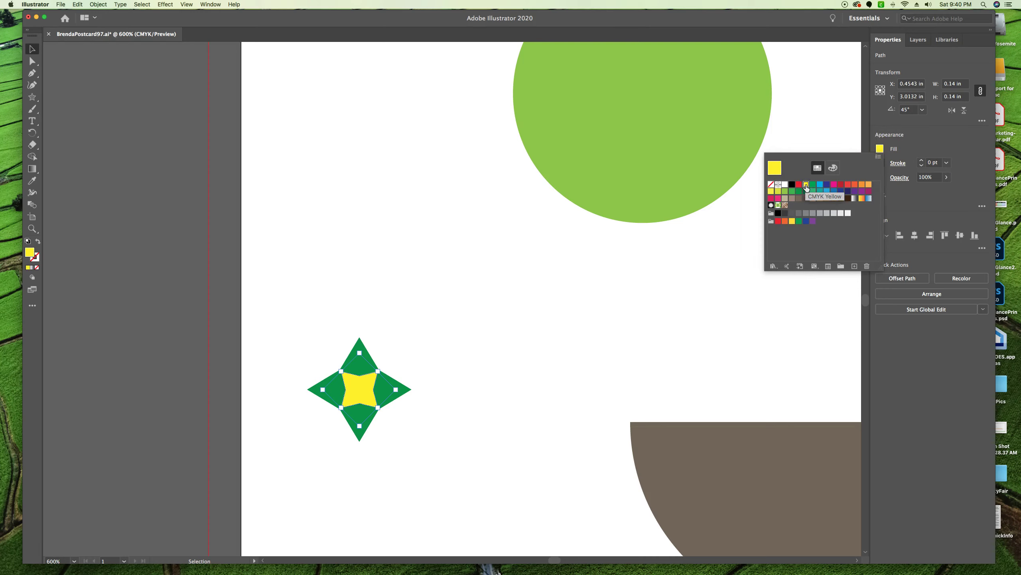
{"action": "left_click", "coordinate": [435, 356]}
{"action": "left_click", "coordinate": [435, 355]}
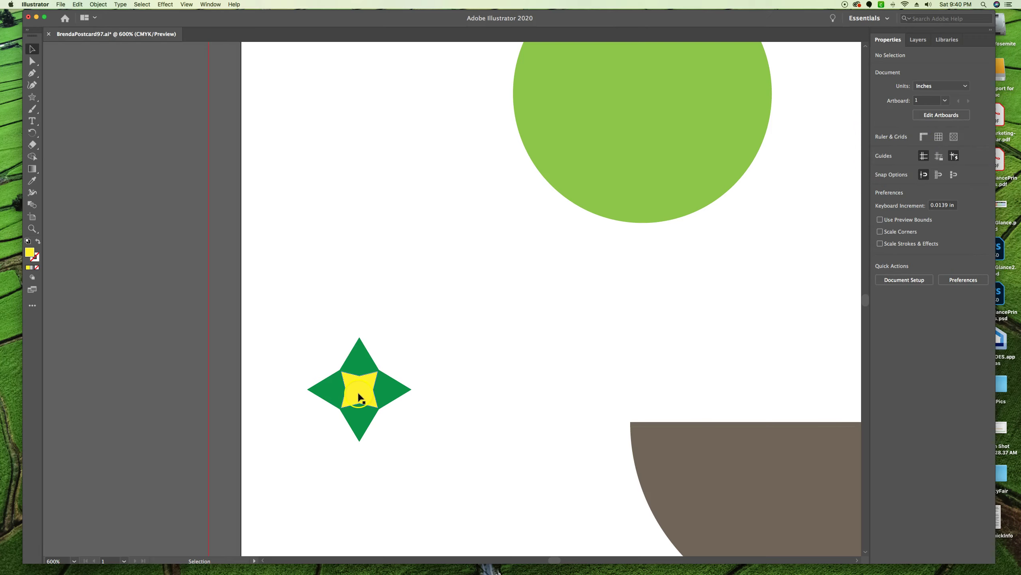
- Fill the large outer star with white
{"action": "left_click", "coordinate": [406, 396]}
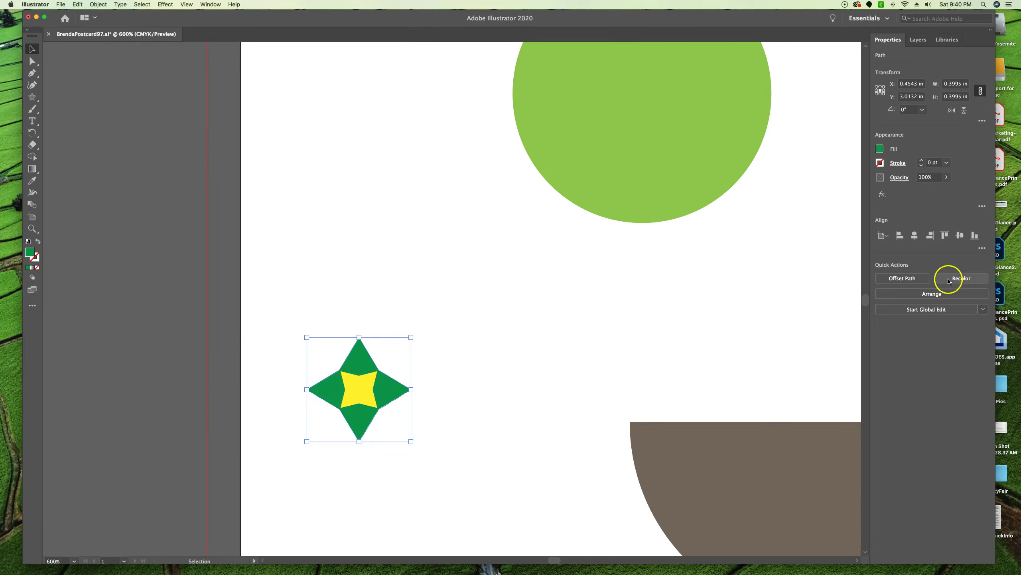
{"action": "left_click", "coordinate": [880, 149]}
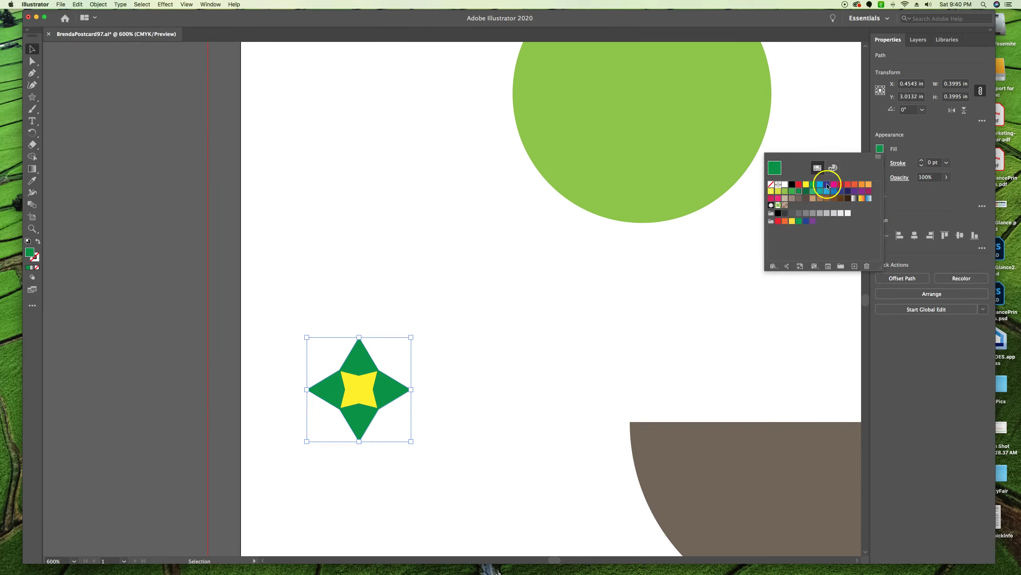
{"action": "left_click", "coordinate": [785, 185]}
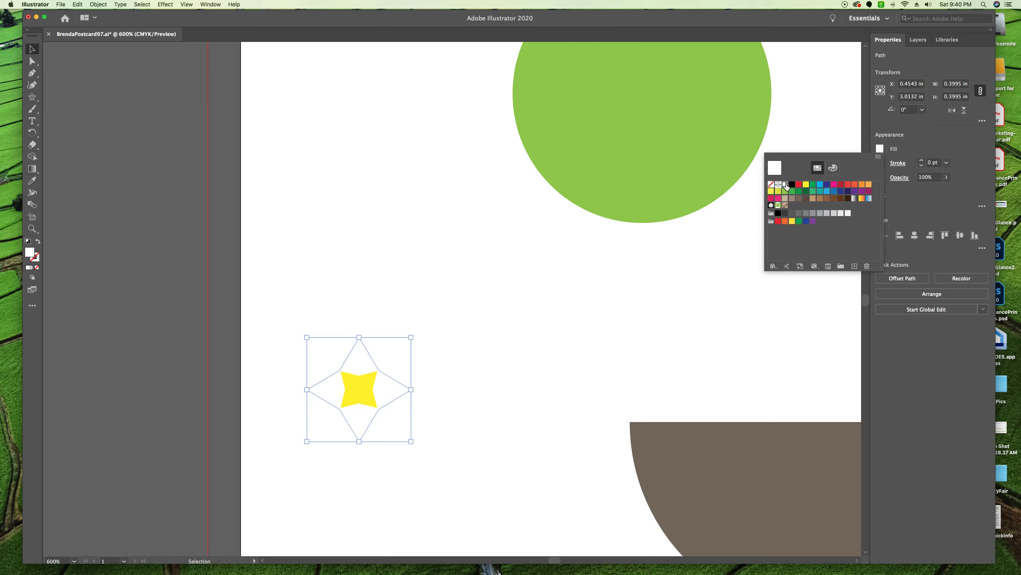
{"action": "left_click", "coordinate": [822, 290]}
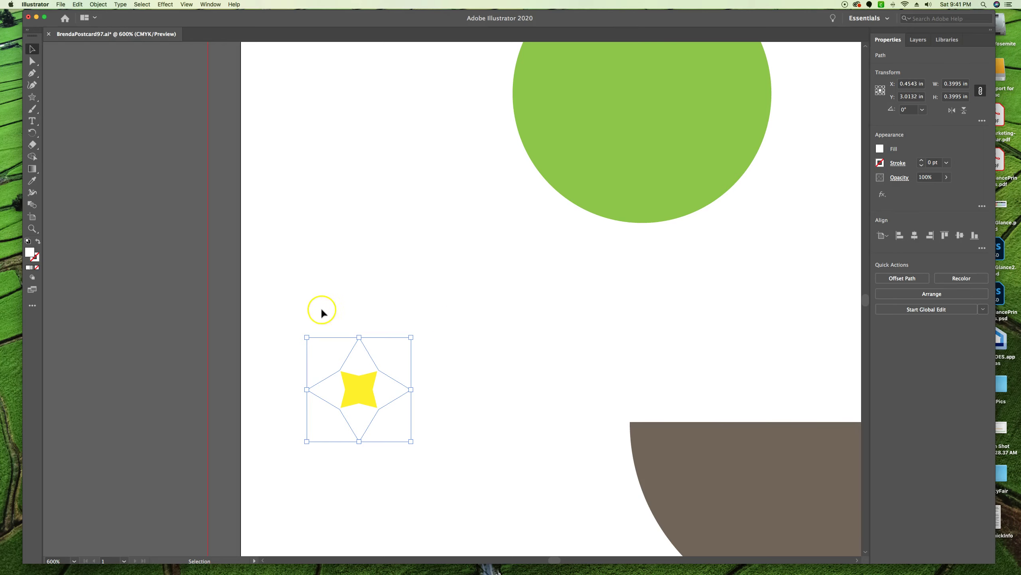
{"action": "left_click", "coordinate": [459, 314]}
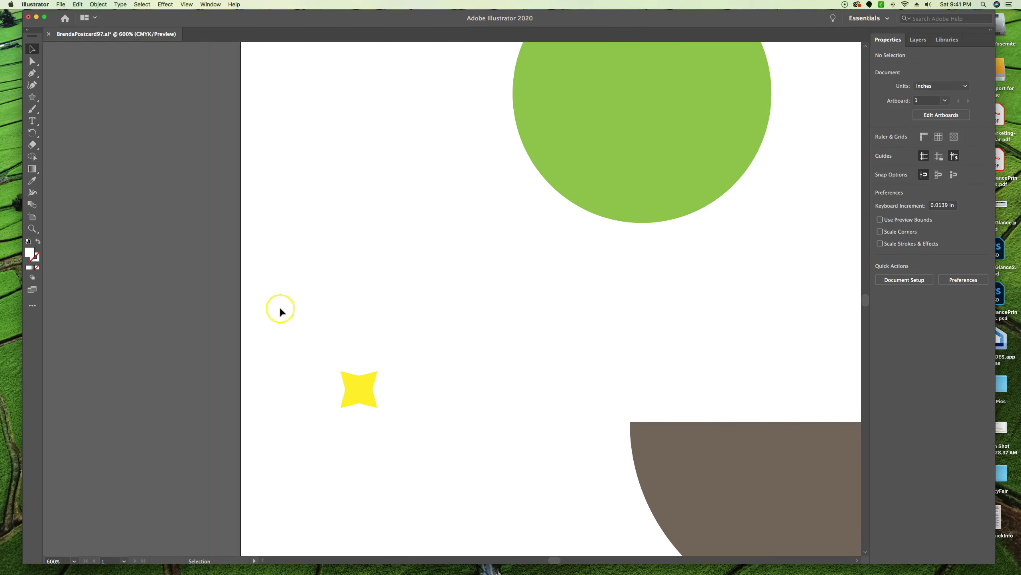
- Group the white and yellow stars, test-move the group, and return it to the lower left
{"action": "left_click_drag", "start_coordinate": [280, 309], "coordinate": [446, 497]}
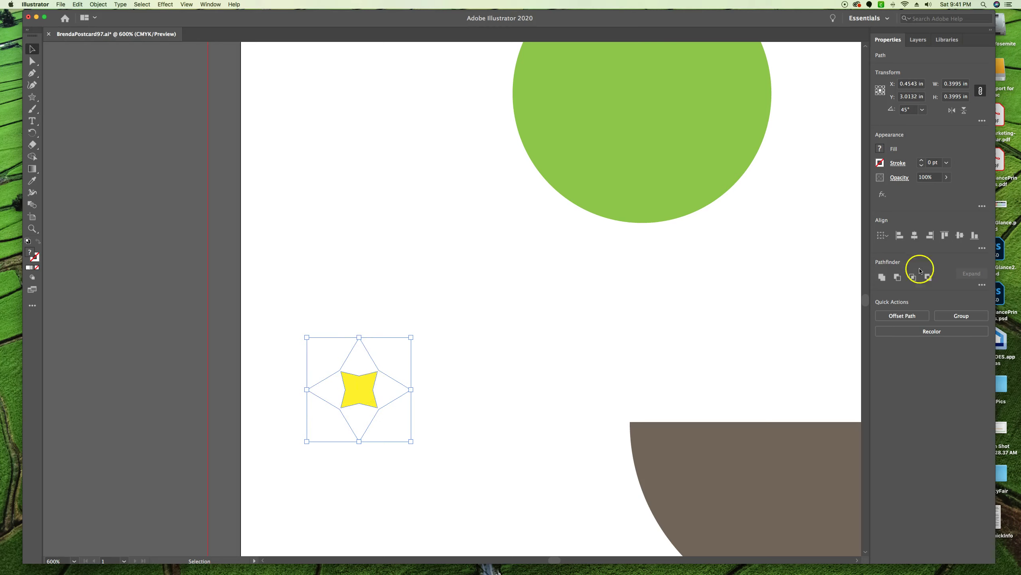
{"action": "left_click", "coordinate": [969, 317]}
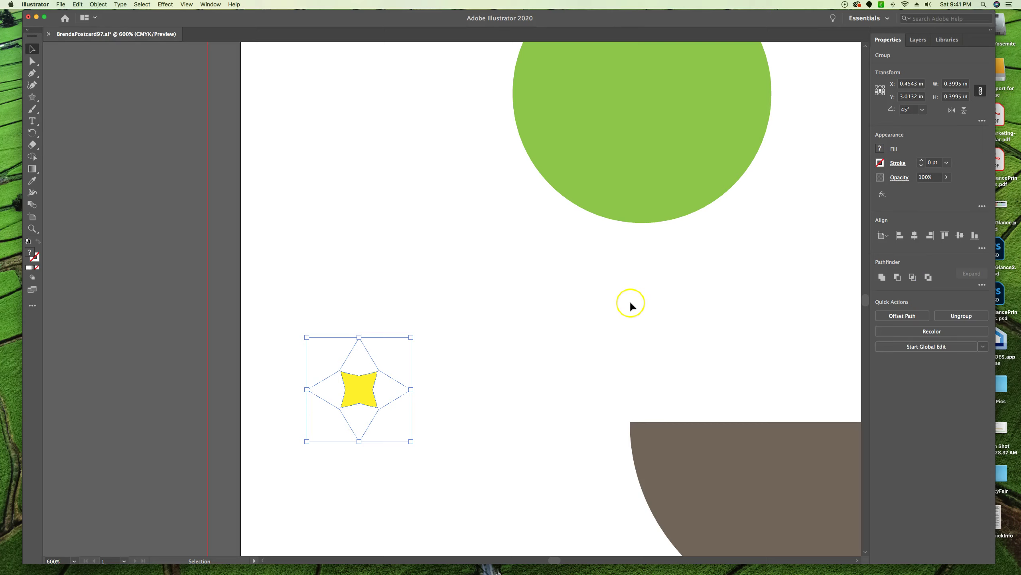
{"action": "left_click", "coordinate": [482, 307]}
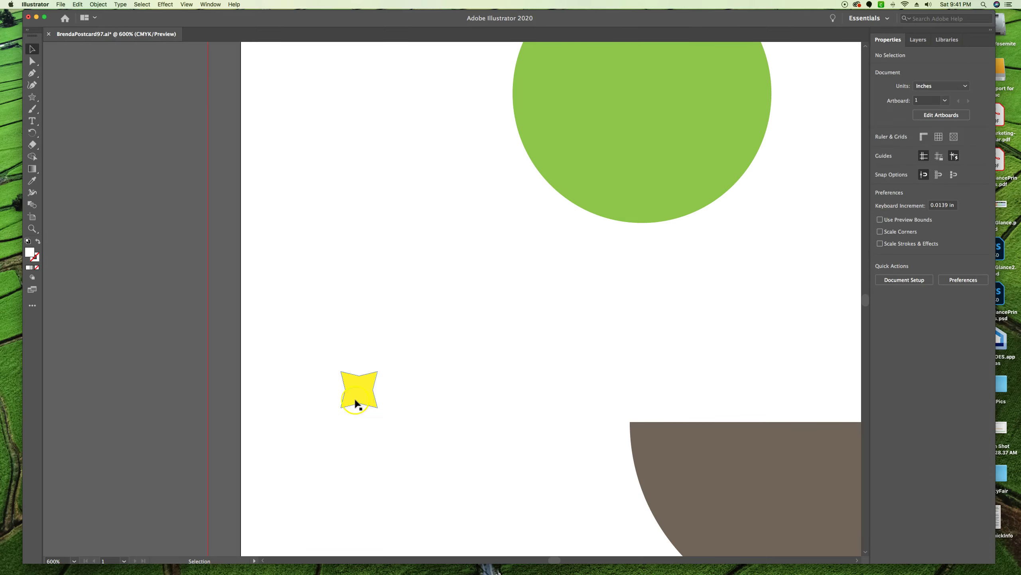
{"action": "left_click_drag", "start_coordinate": [360, 396], "coordinate": [620, 191]}
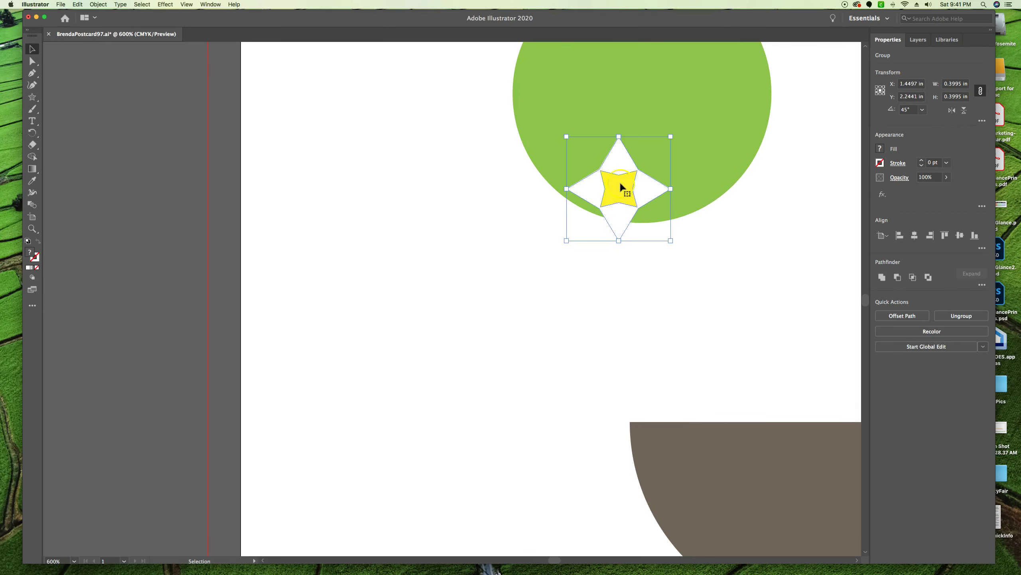
{"action": "left_click_drag", "start_coordinate": [622, 153], "coordinate": [401, 376]}
{"action": "left_click", "coordinate": [534, 337]}
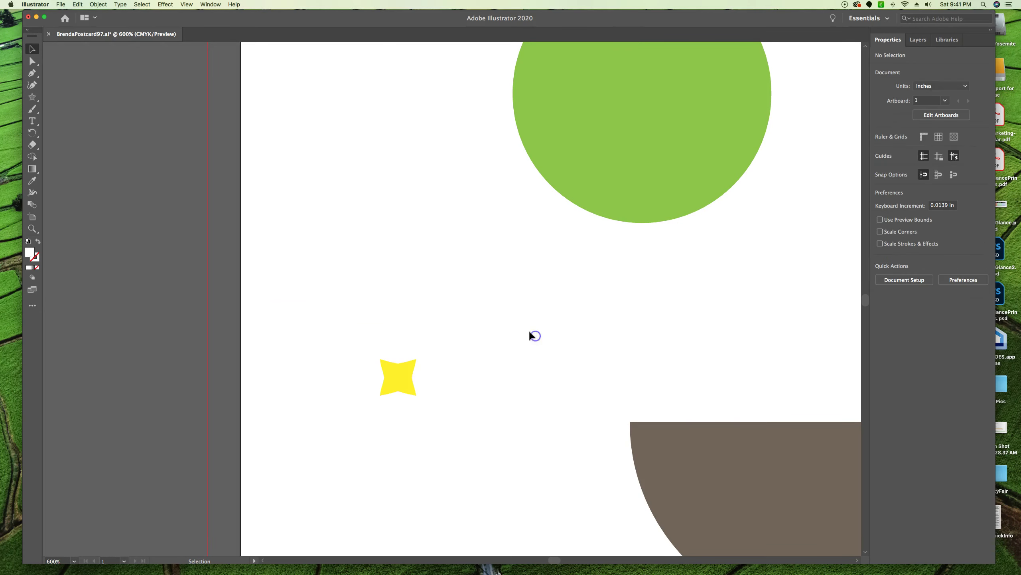
- Save the postcard as BrendaPostcard101.ai, accepting the default Illustrator options
{"action": "left_click", "coordinate": [61, 4]}
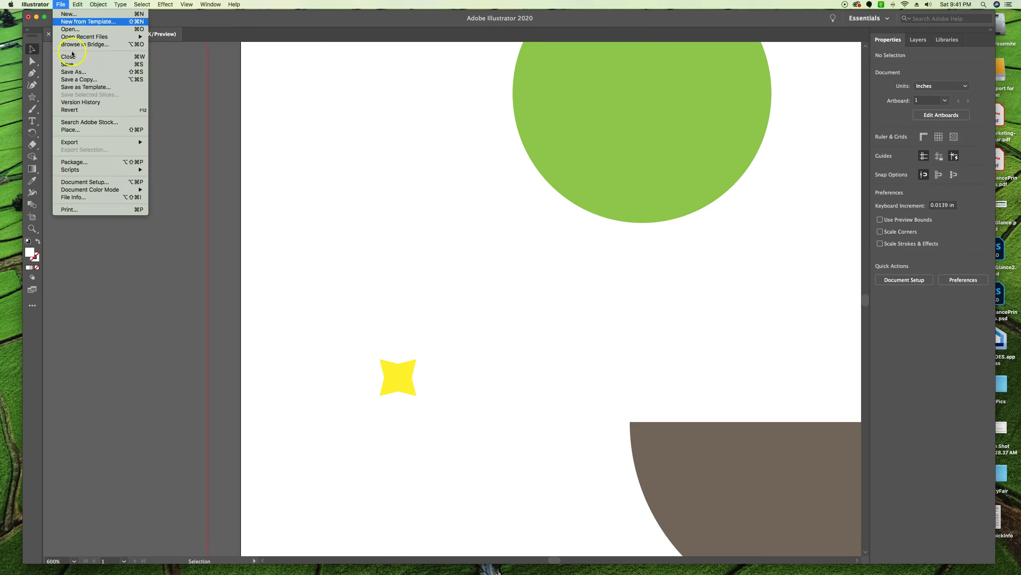
{"action": "left_click", "coordinate": [73, 71]}
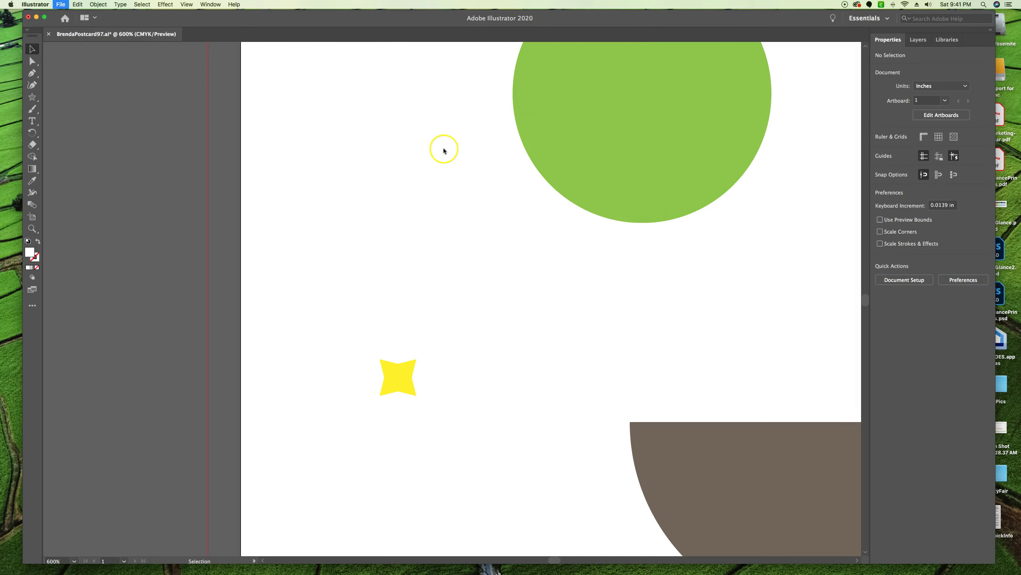
{"action": "left_click", "coordinate": [515, 112]}
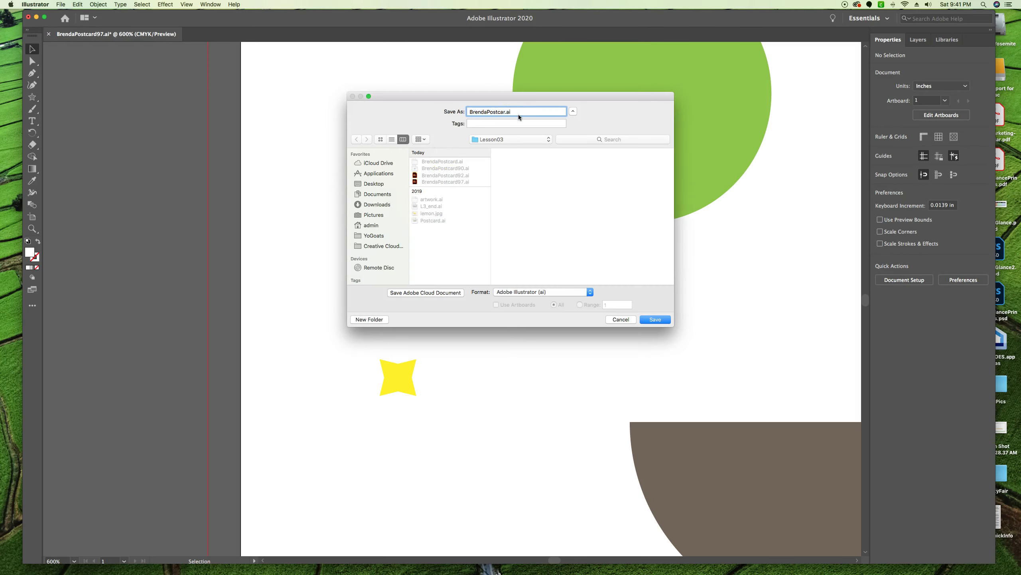
{"action": "type", "text": "d101"}
{"action": "key", "text": "Return"}
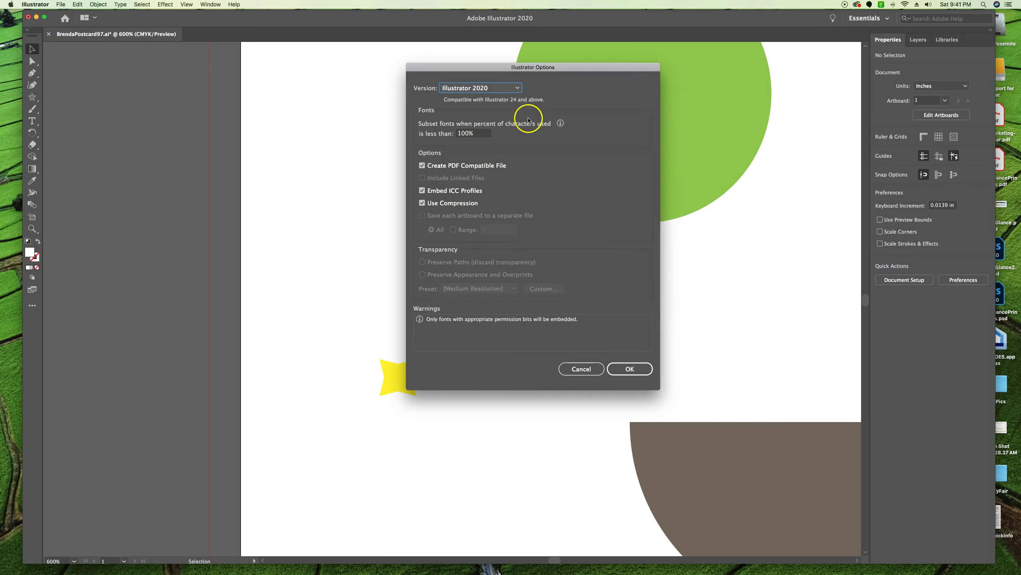
{"action": "left_click", "coordinate": [631, 369]}
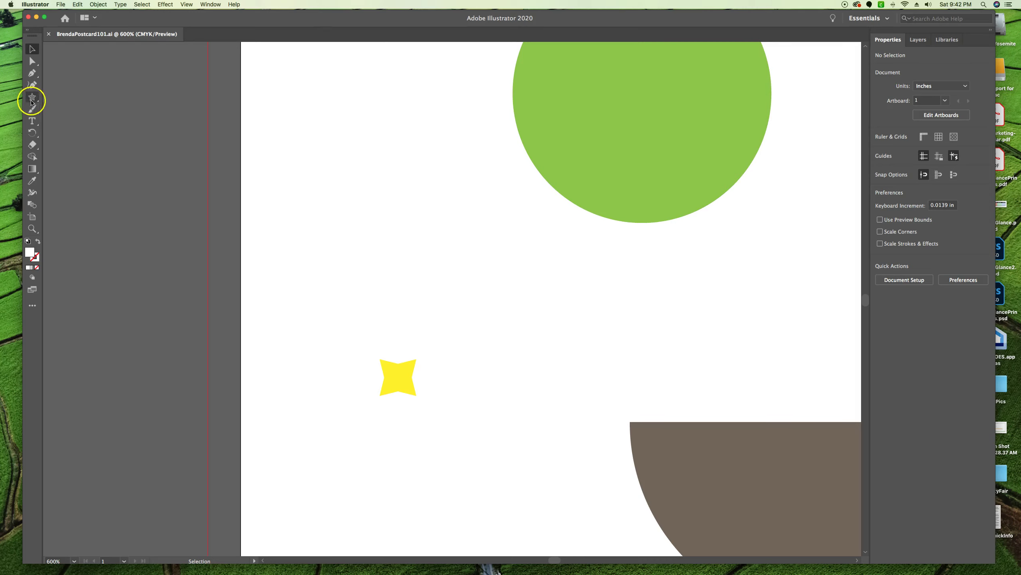
- With the Line Segment Tool and the artboard fitted, draw a 2-inch vertical line right of the bowl
{"action": "left_click_drag", "start_coordinate": [32, 96], "coordinate": [79, 104]}
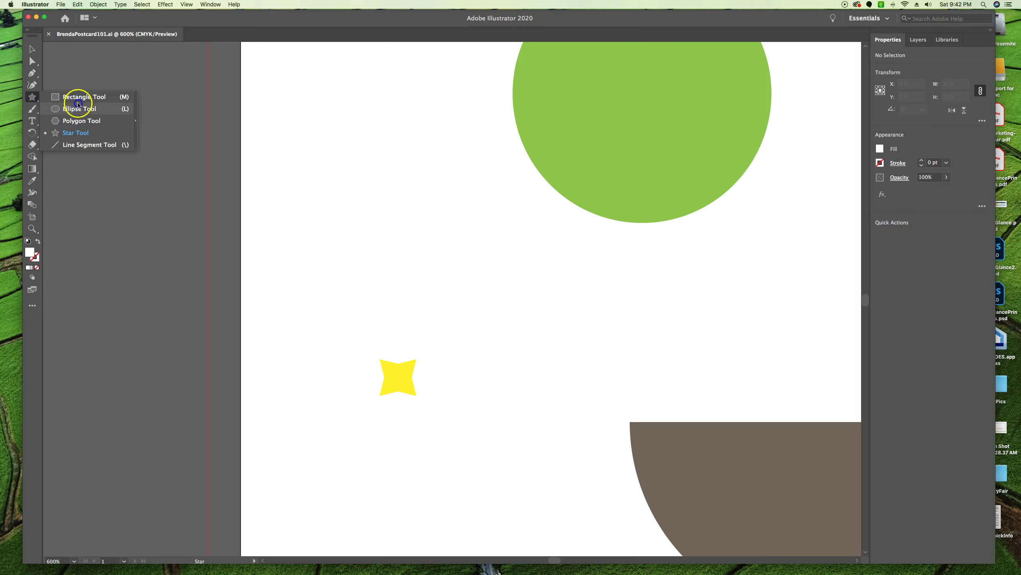
{"action": "left_click", "coordinate": [73, 145]}
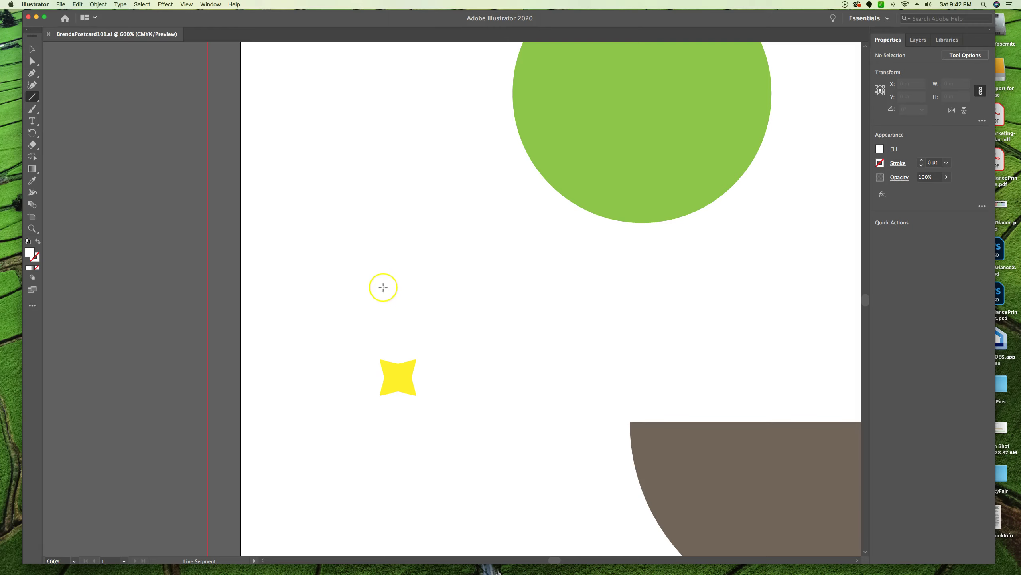
{"action": "key", "text": "super+0"}
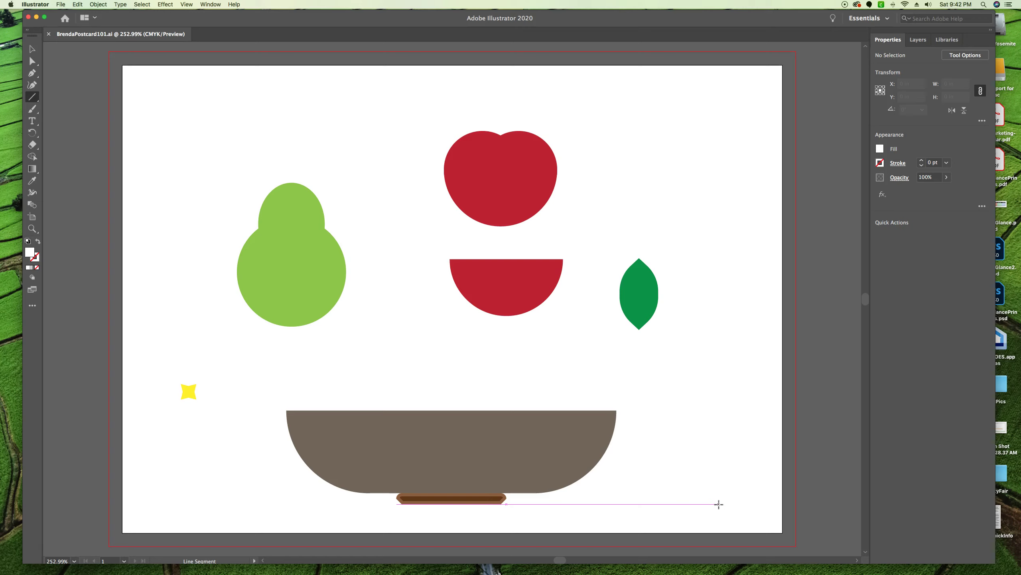
{"action": "left_click_drag", "start_coordinate": [719, 505], "coordinate": [715, 286]}
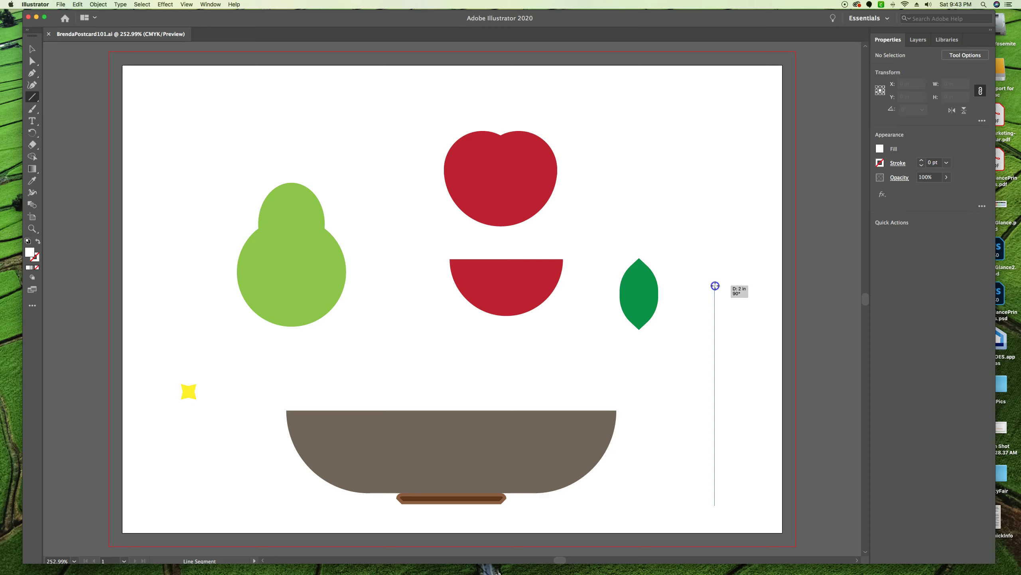
- Finish the 2-inch line and rotate it to lie horizontally at 0°
{"action": "left_click_drag", "start_coordinate": [715, 286], "coordinate": [715, 285]}
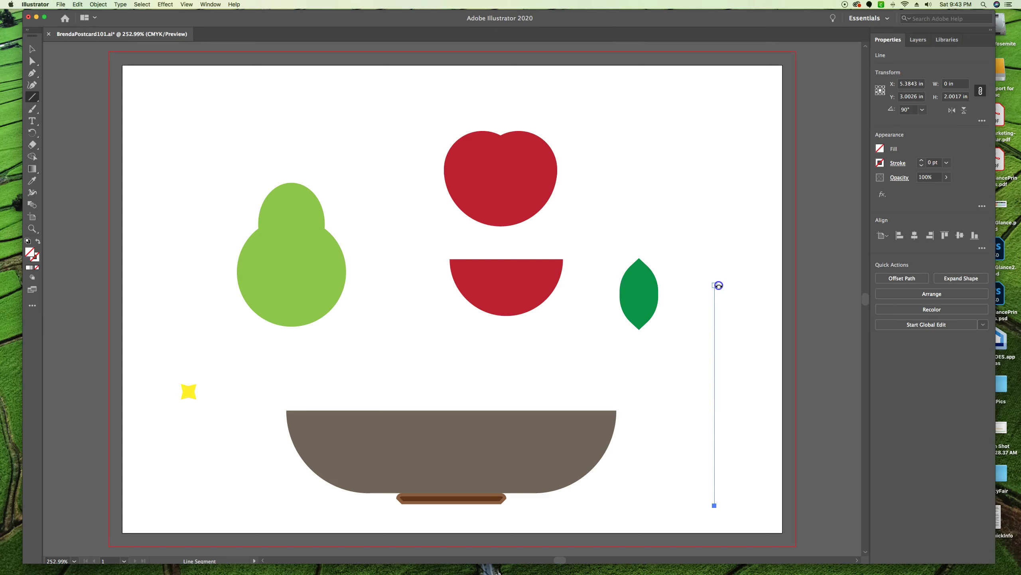
{"action": "left_click_drag", "start_coordinate": [719, 285], "coordinate": [797, 395]}
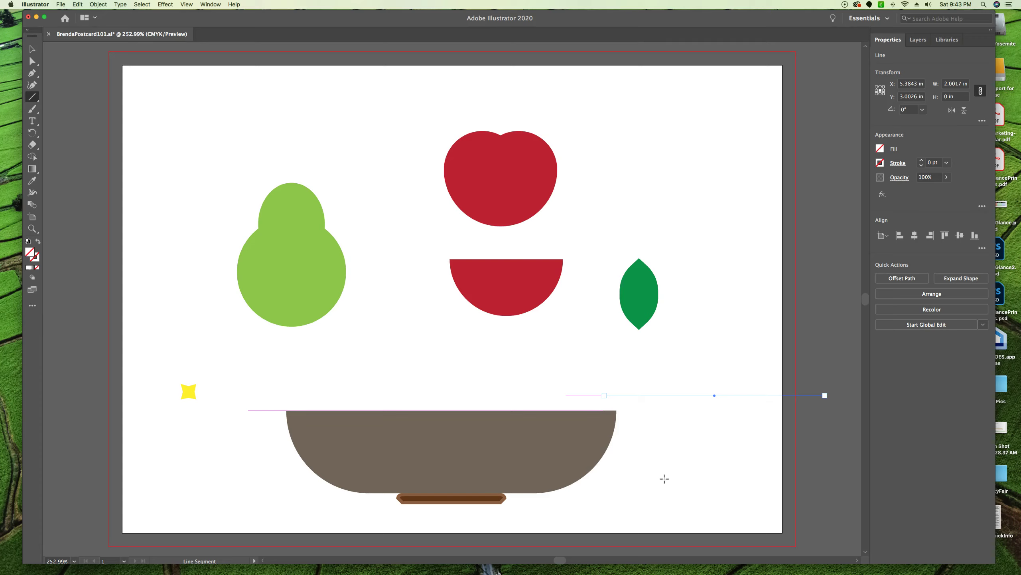
- Move the 2-inch horizontal line to sit centred under the bowl's base
{"action": "left_click", "coordinate": [33, 49]}
{"action": "left_click_drag", "start_coordinate": [715, 398], "coordinate": [452, 515]}
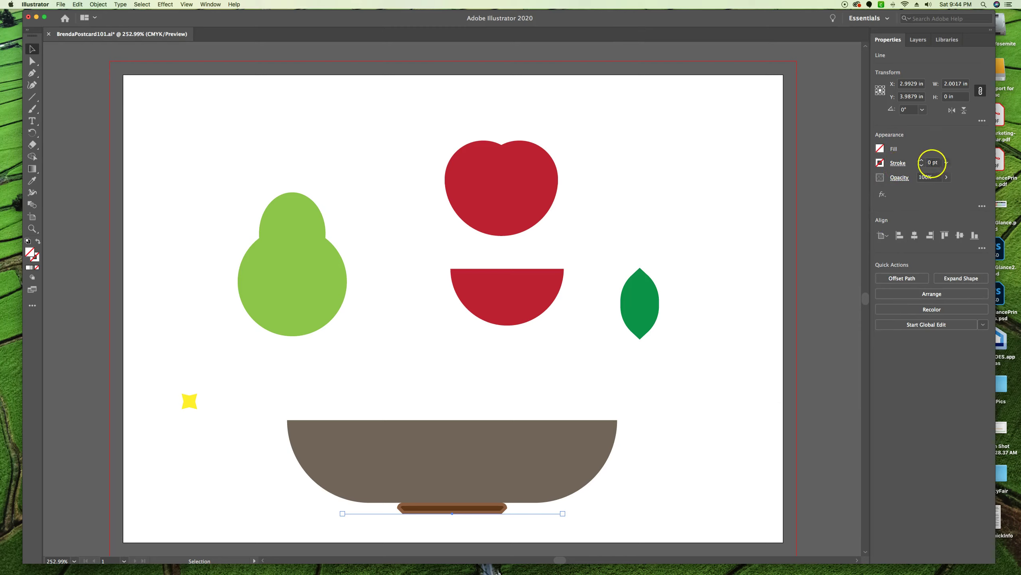
- Set the line's stroke to 2 pt in brown C=35 M=60 Y=80 K=25
{"action": "left_click", "coordinate": [922, 160]}
{"action": "left_click", "coordinate": [922, 161]}
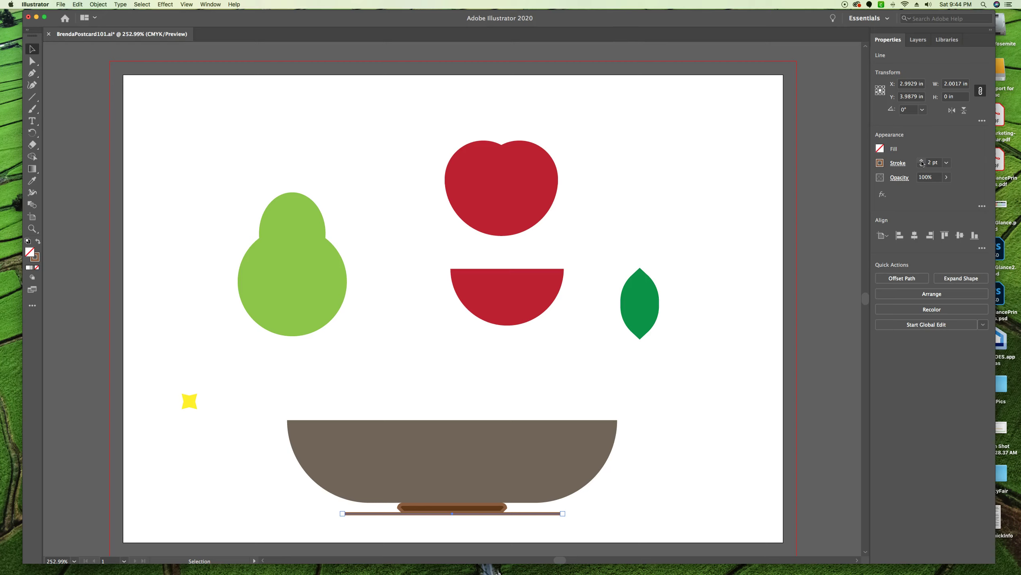
{"action": "left_click", "coordinate": [881, 163]}
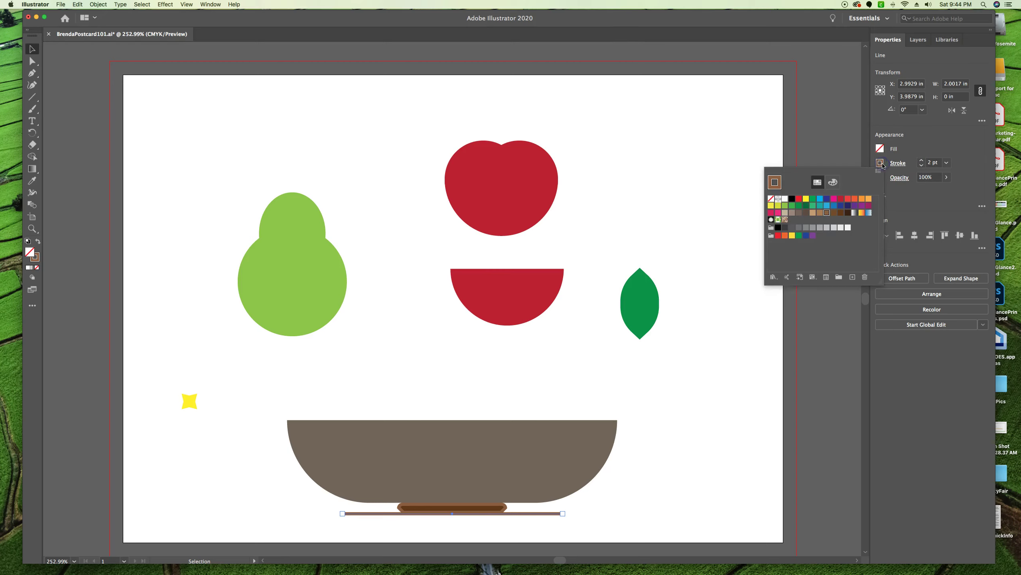
{"action": "left_click", "coordinate": [826, 216]}
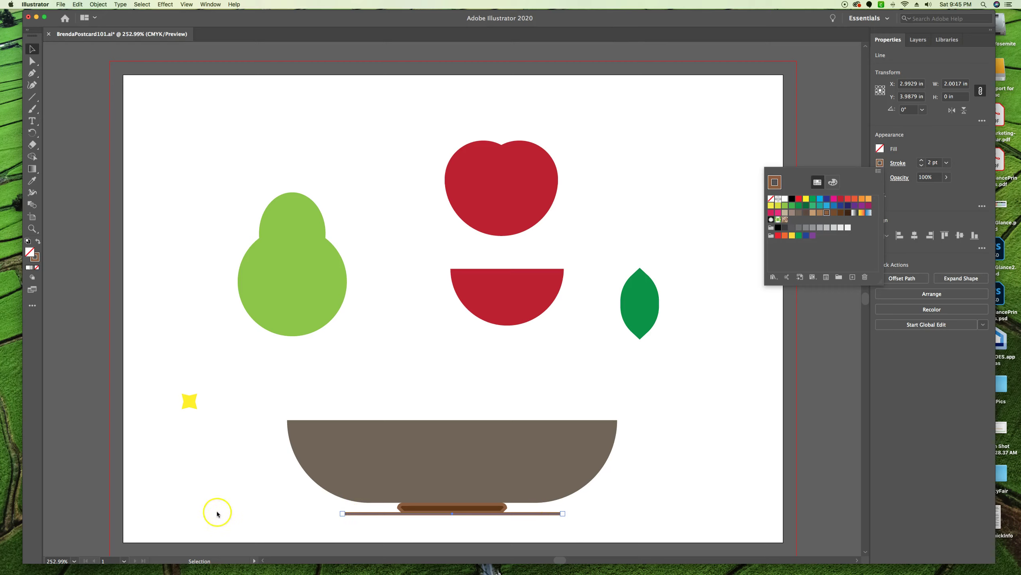
- Stretch the brown table line from its centre to 4 inches long
{"action": "left_click", "coordinate": [564, 513]}
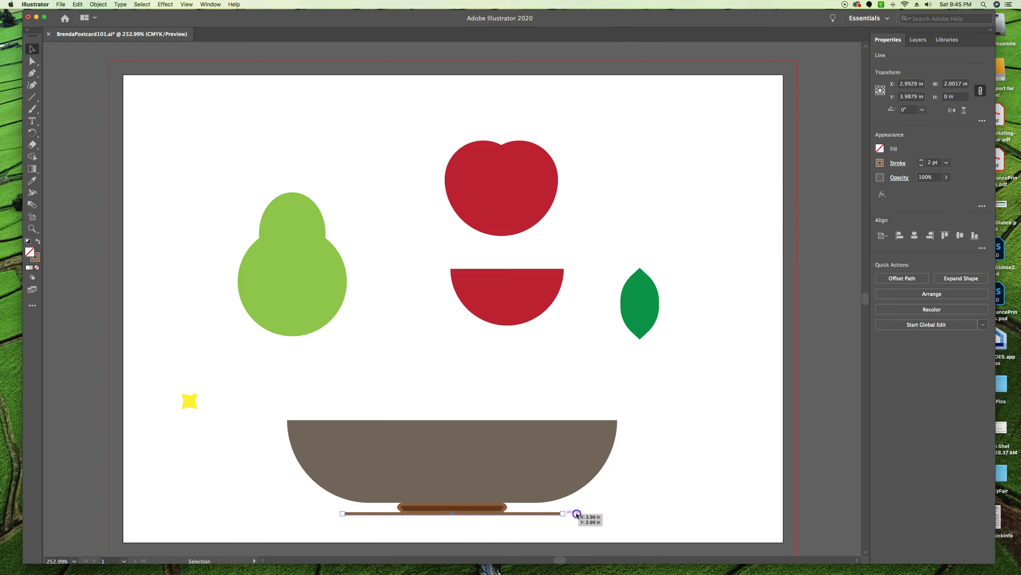
{"action": "left_click_drag", "start_coordinate": [563, 513], "coordinate": [672, 514]}
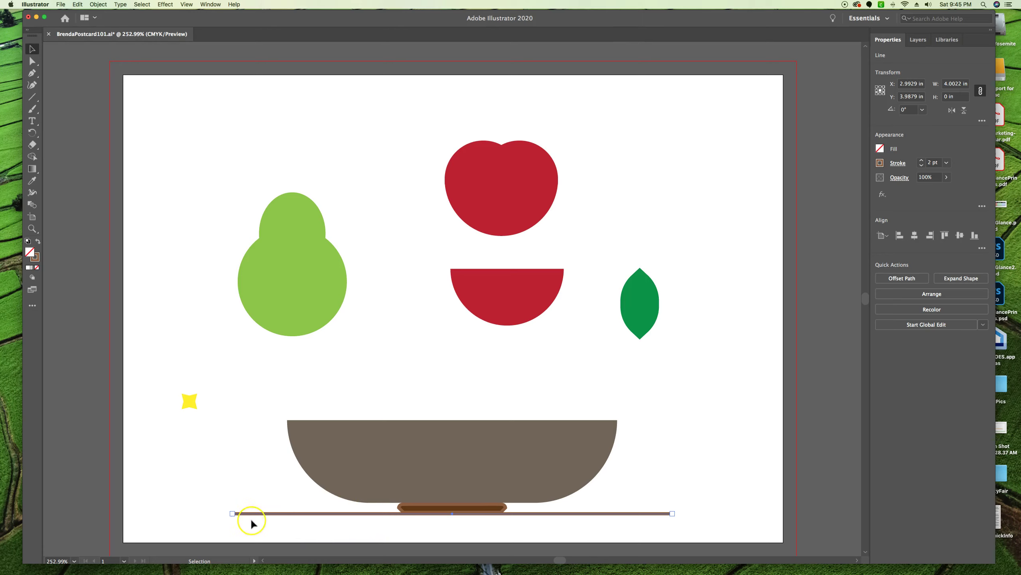
- Select the bowl together with the table line and group them
{"action": "scroll", "coordinate": [257, 516], "scroll_direction": "left", "scroll_amount": 1}
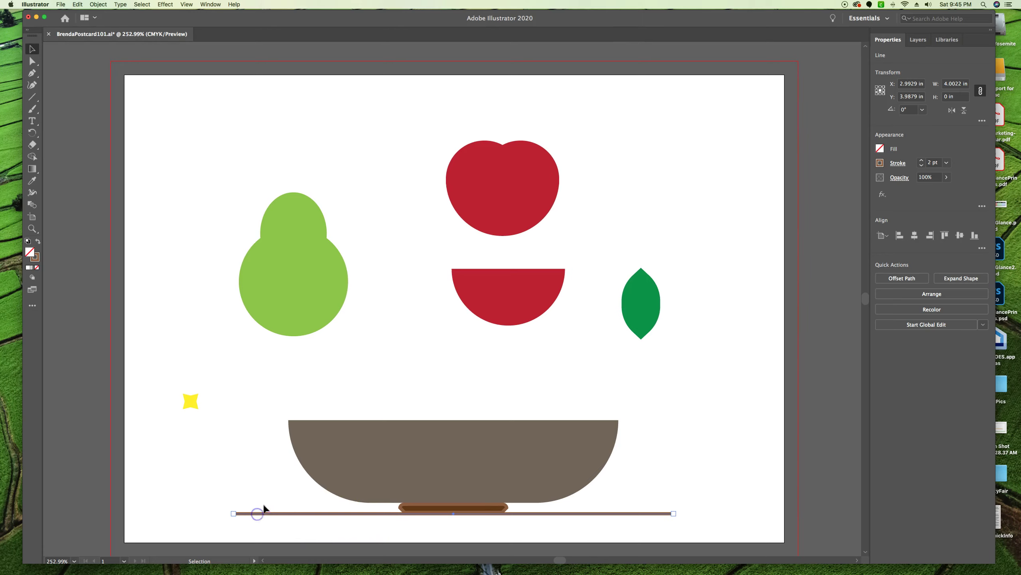
{"action": "left_click_drag", "start_coordinate": [376, 508], "coordinate": [427, 520]}
{"action": "left_click", "coordinate": [350, 497]}
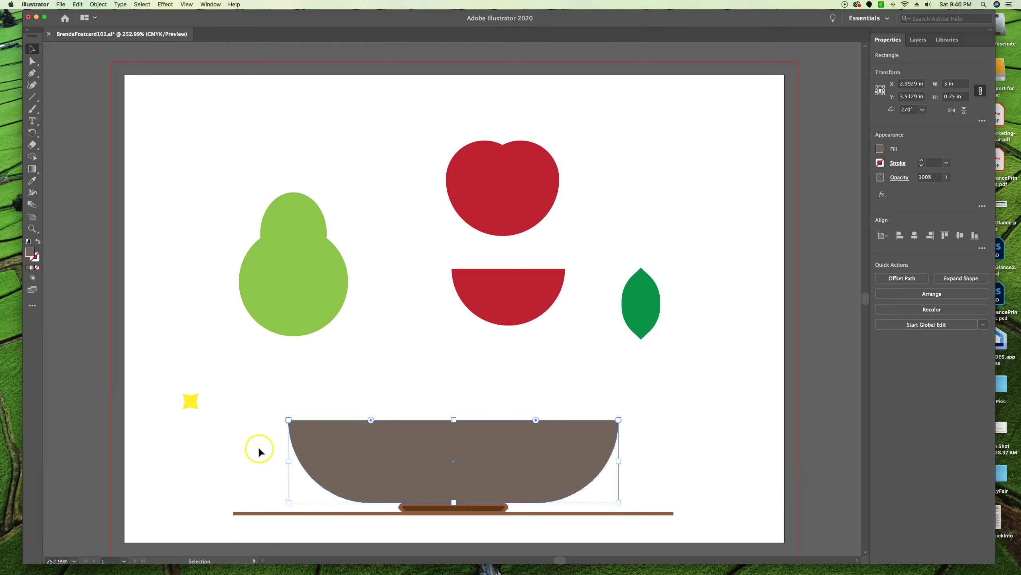
{"action": "left_click", "coordinate": [276, 443]}
{"action": "left_click_drag", "start_coordinate": [286, 460], "coordinate": [450, 530]}
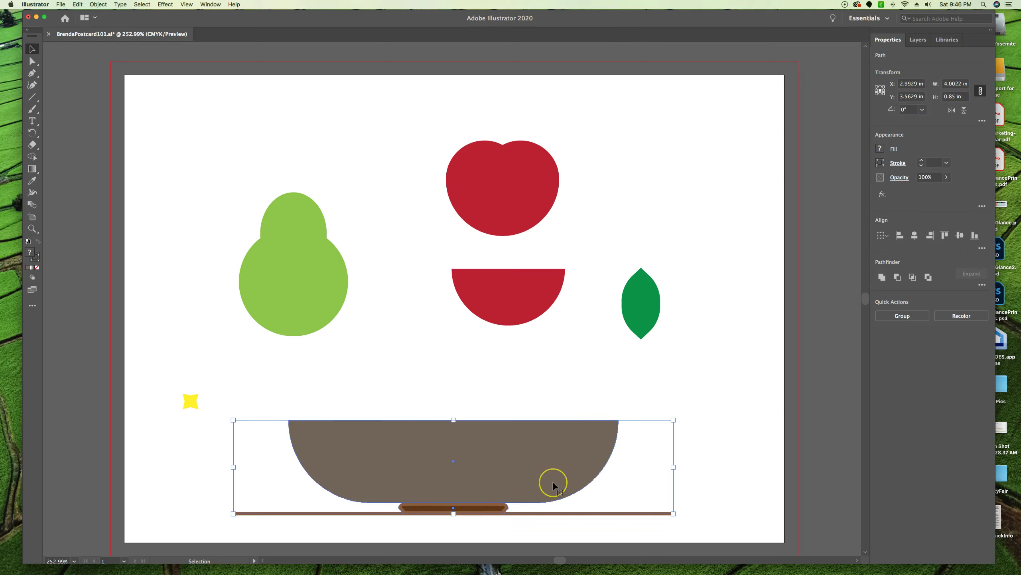
{"action": "left_click", "coordinate": [902, 316]}
- Nudge the bowl group slightly down-left, then deselect it
{"action": "left_click_drag", "start_coordinate": [549, 459], "coordinate": [519, 457]}
{"action": "left_click_drag", "start_coordinate": [499, 443], "coordinate": [481, 451]}
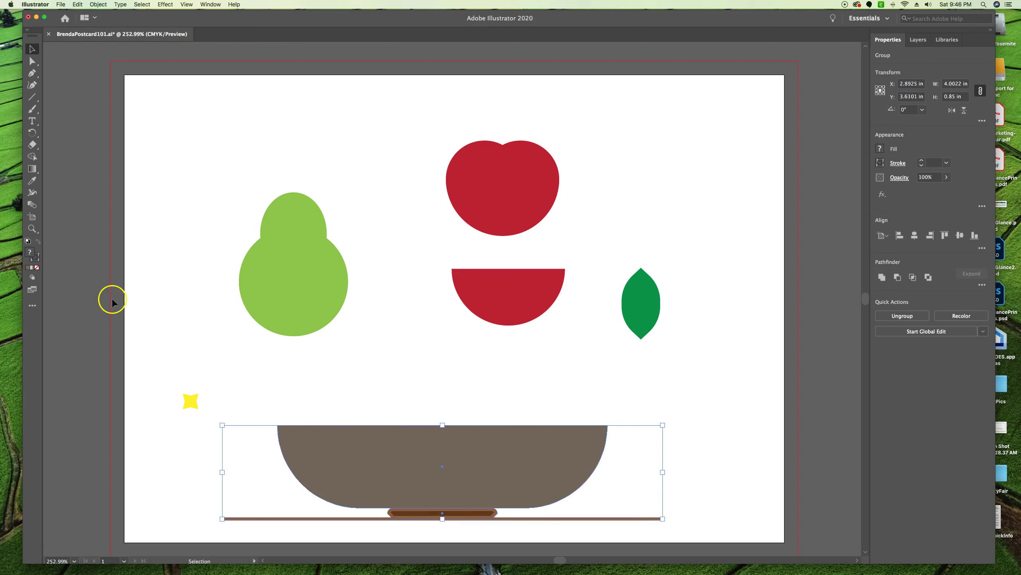
{"action": "left_click", "coordinate": [214, 151]}
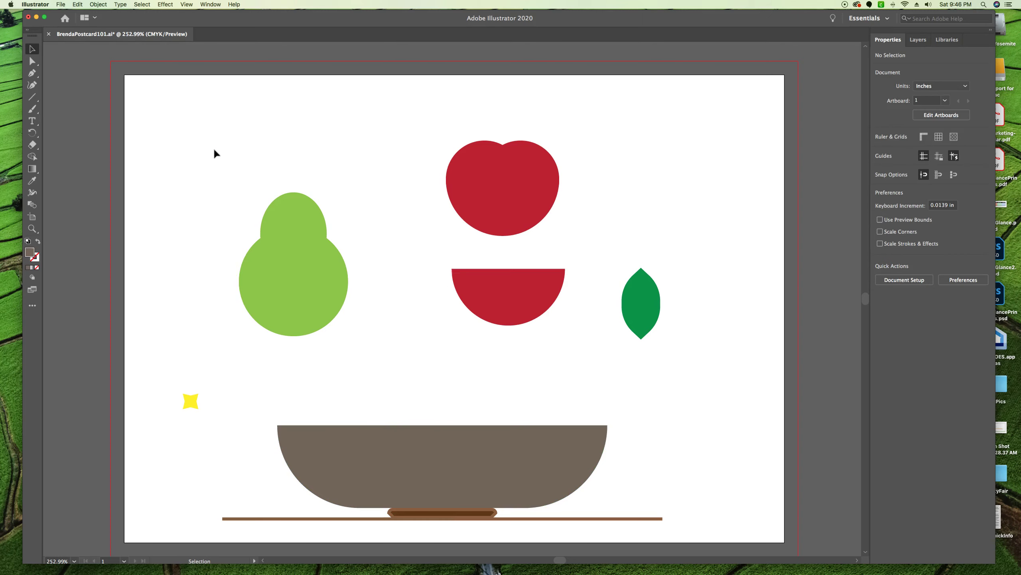